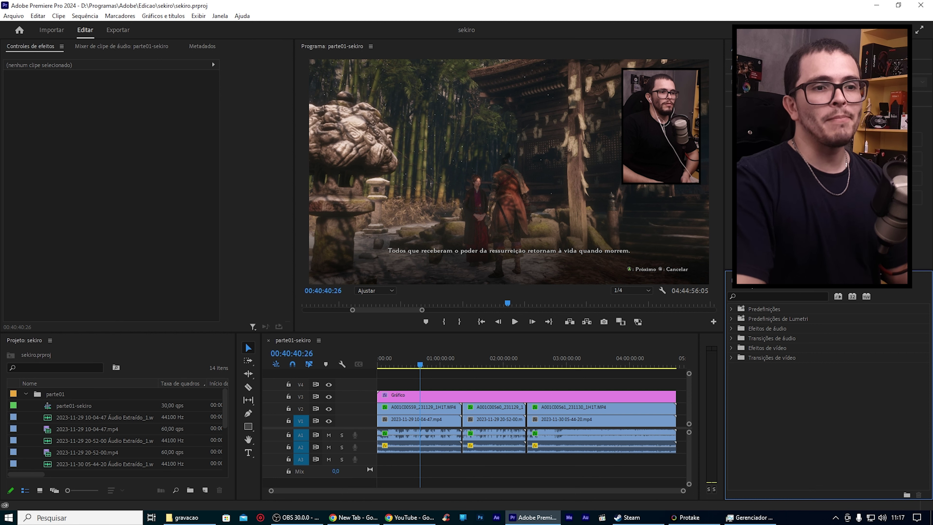
Glance at the panel list, then maximize Task Manager's Desempenho view and minimize it again.
left_click(220, 16)
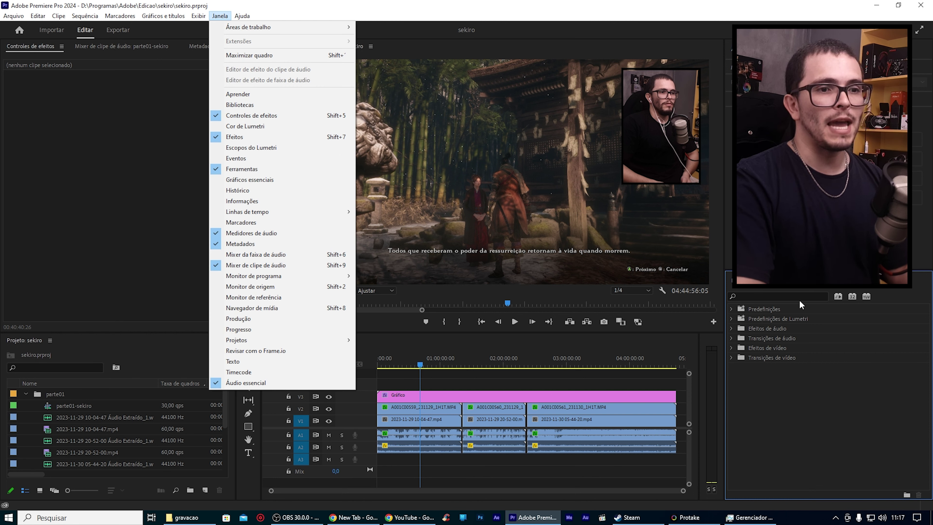
left_click(836, 424)
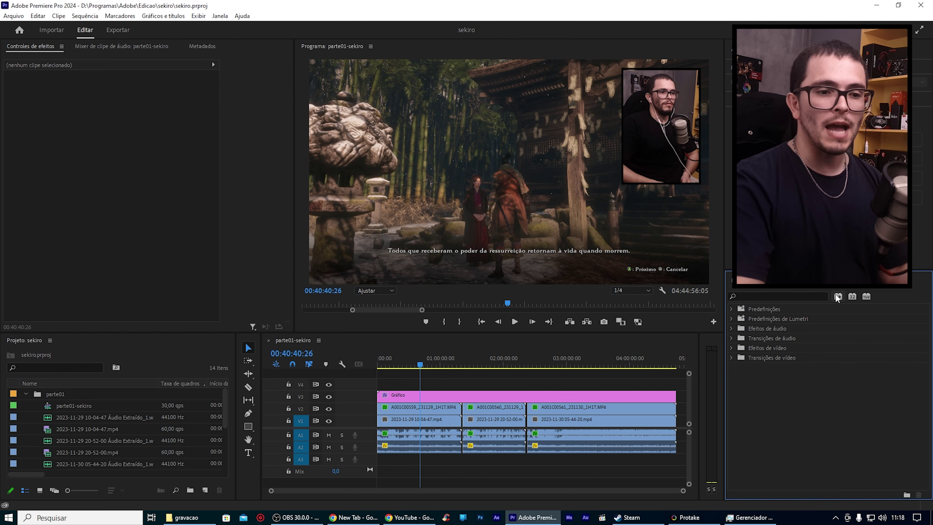
key("ctrl+shift+Escape")
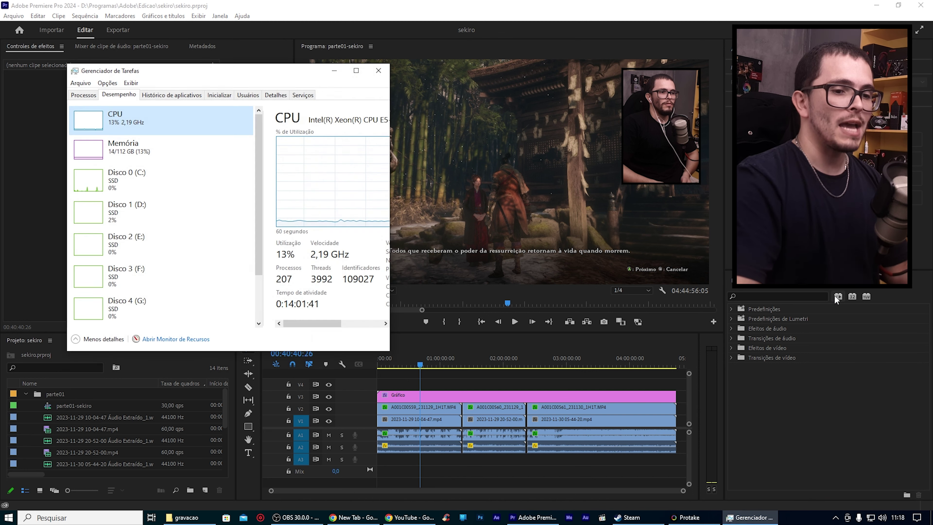
left_click(357, 70)
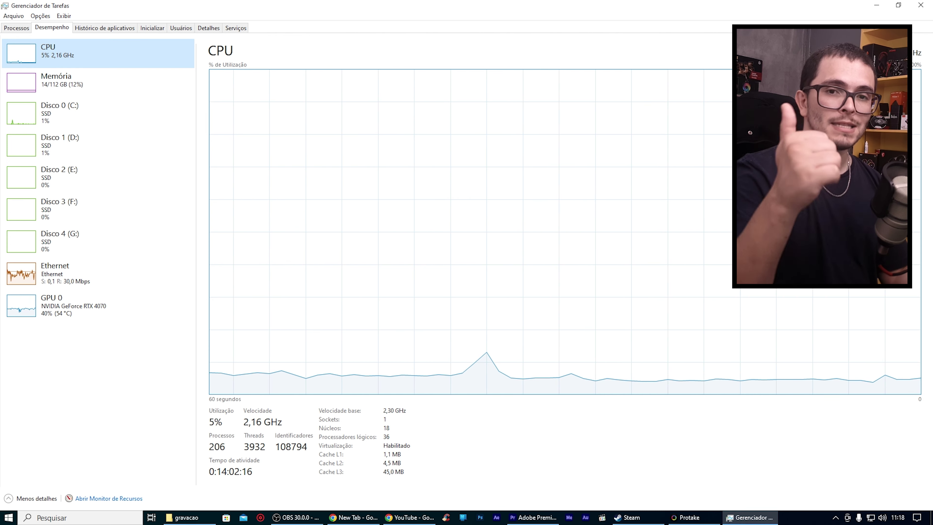
left_click(876, 6)
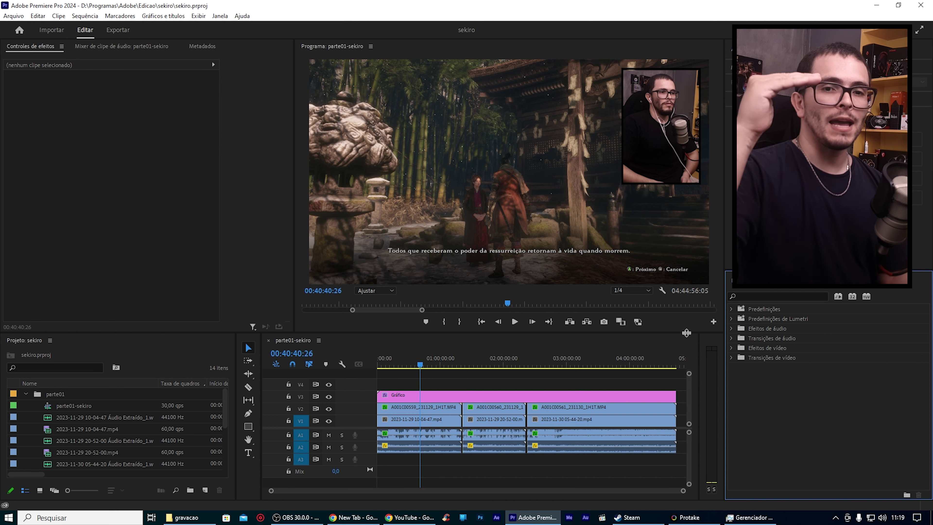
left_click(753, 522)
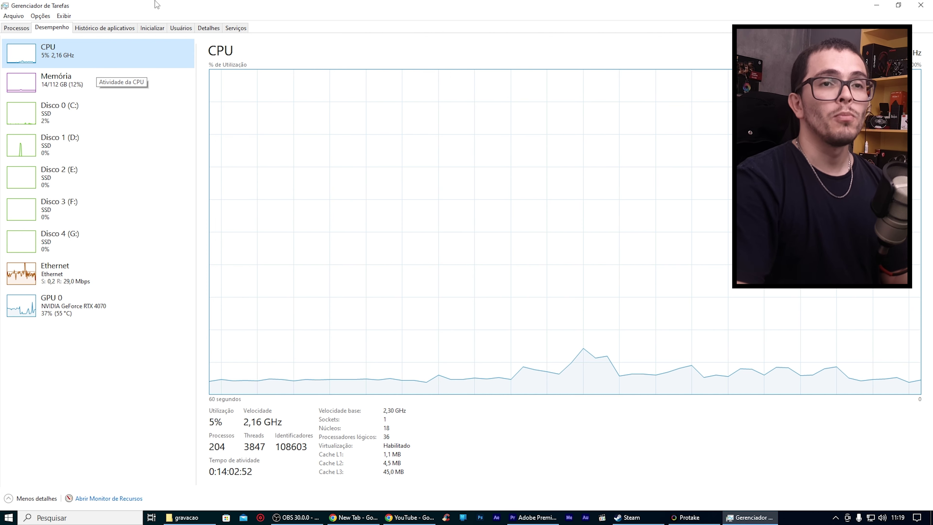
key("alt+Tab")
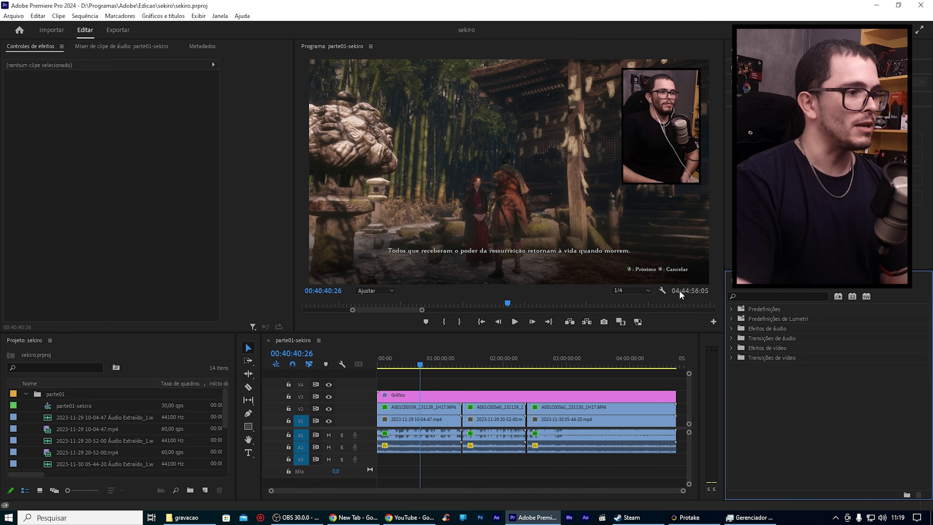
key("alt+Tab")
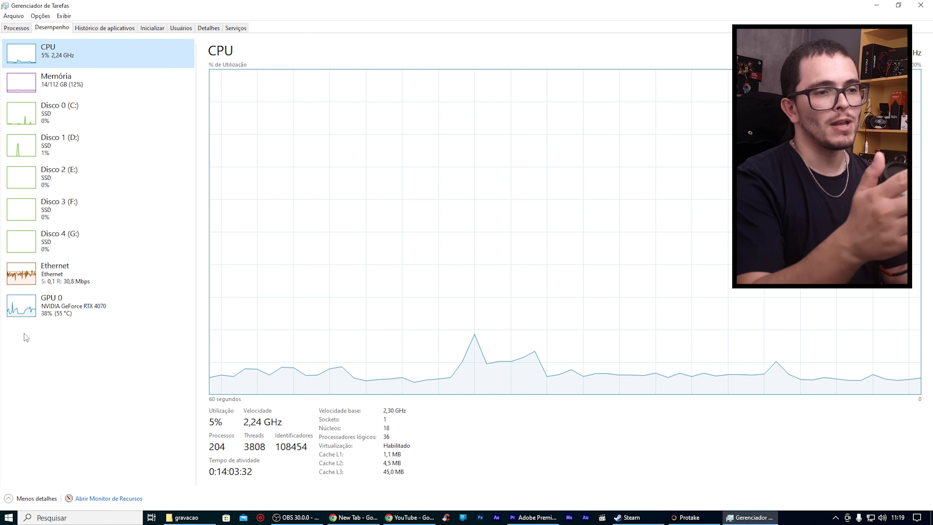
left_click(876, 6)
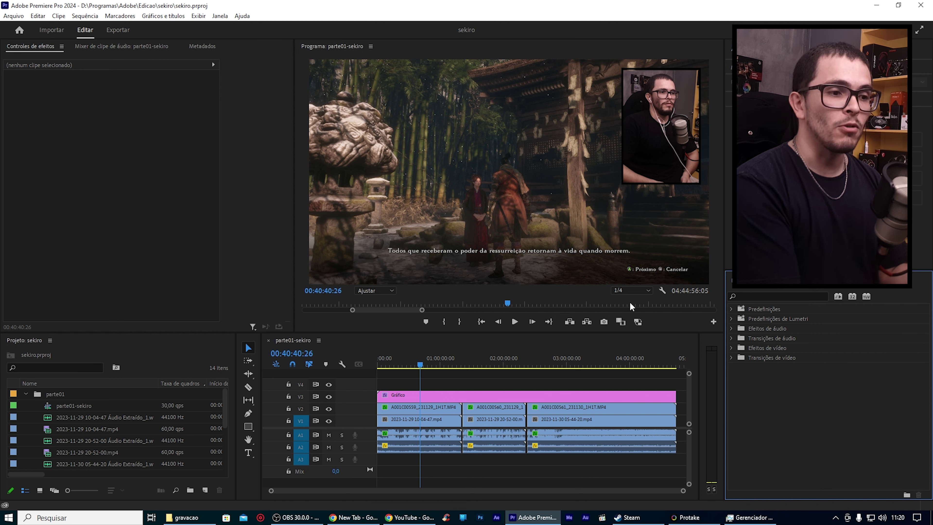
Toggle the accelerated-effects filter off, then search the Effects panel for 'bor'.
left_click(842, 297)
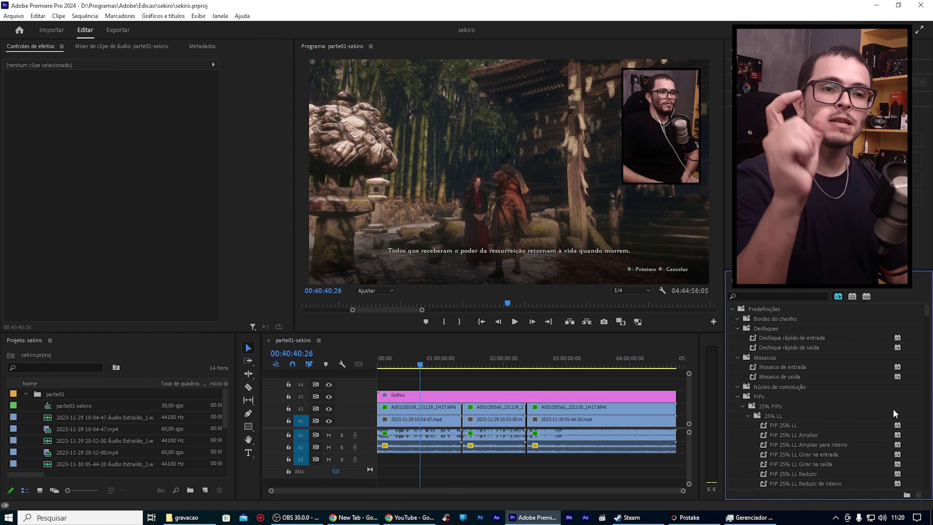
left_click(838, 296)
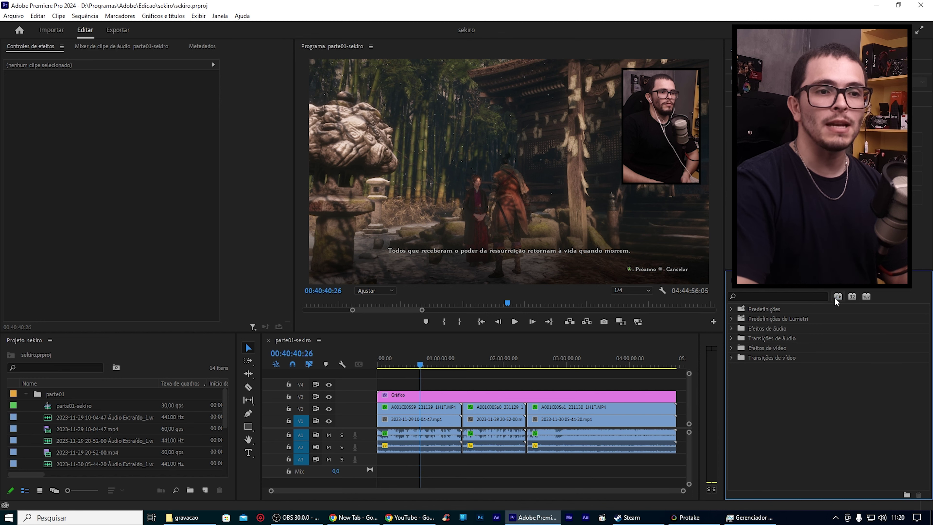
left_click(776, 296)
type("bor")
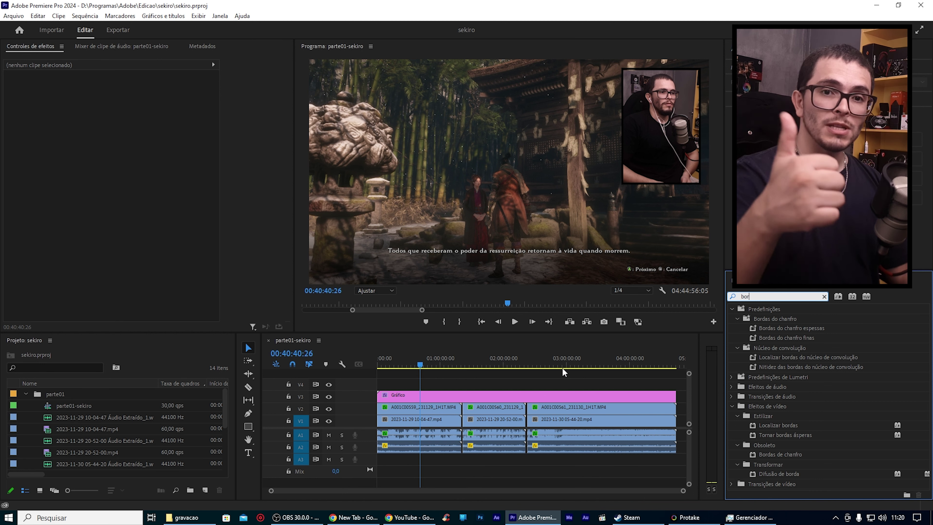
Preview the sequence, then drag Bordas do chanfro espessas onto the A001C00559 facecam clip on V2.
left_click(514, 322)
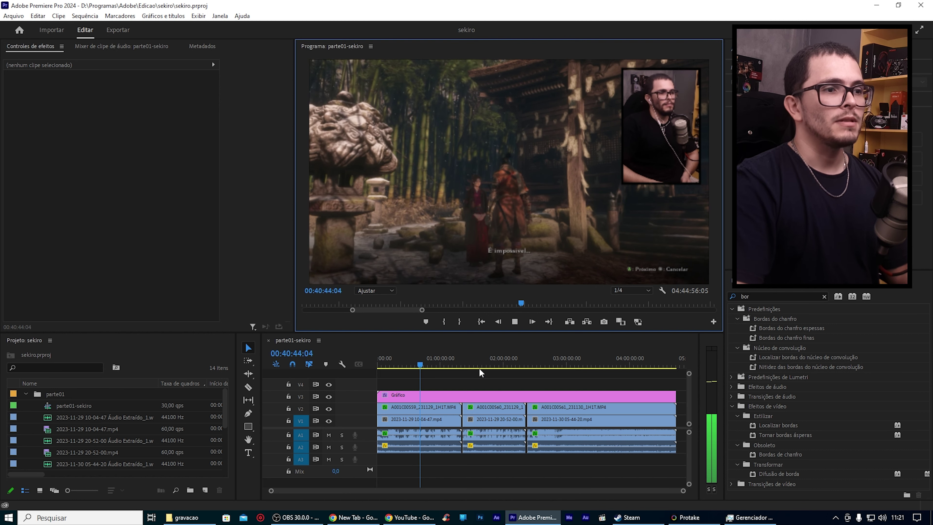
key("space")
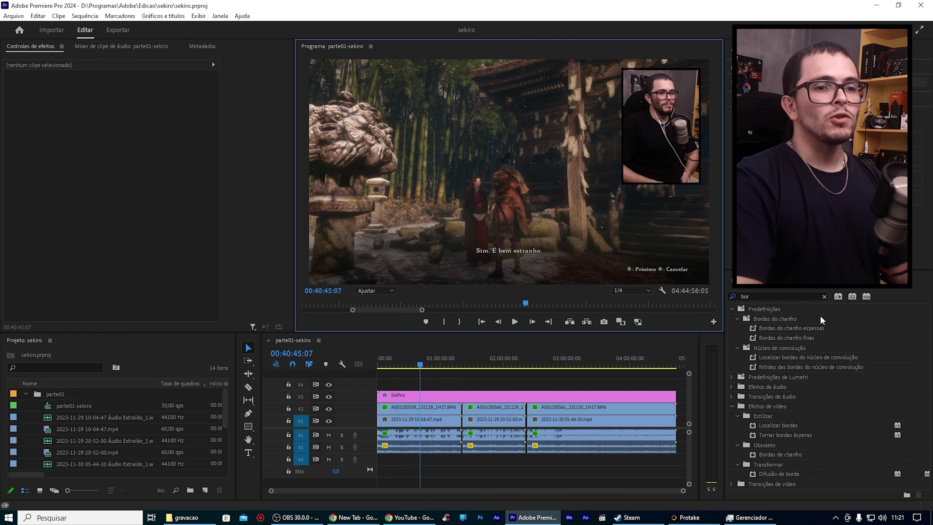
left_click_drag(793, 329, 439, 410)
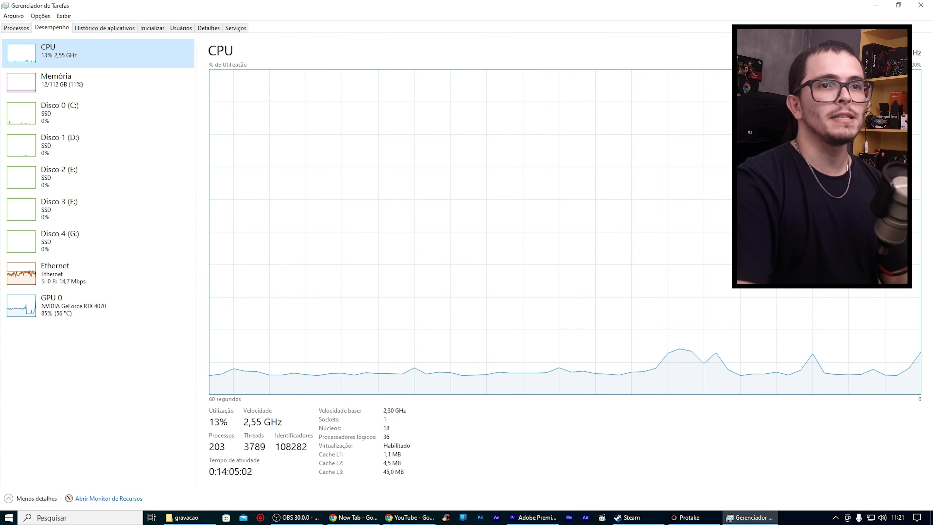
Minimize Task Manager to bring the bevelled facecam sequence in Premiere Pro back into view.
left_click(877, 7)
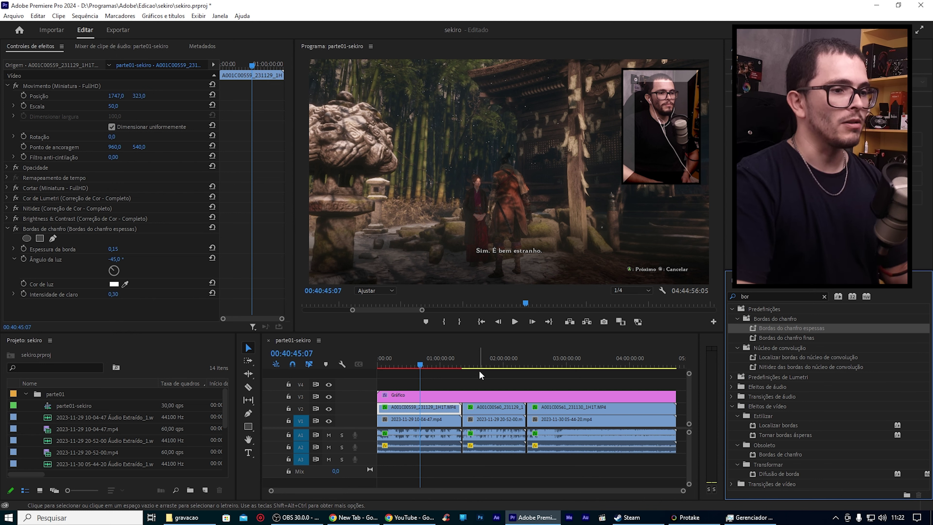
Deselect the timeline clip, save the project with Ctrl+S, and switch to Task Manager.
left_click(492, 377)
key("ctrl+s")
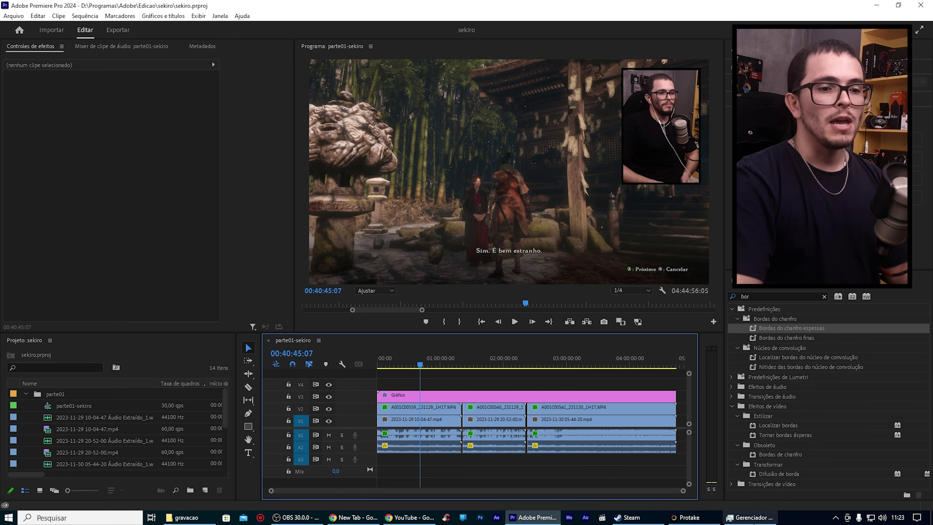
key("alt+Tab")
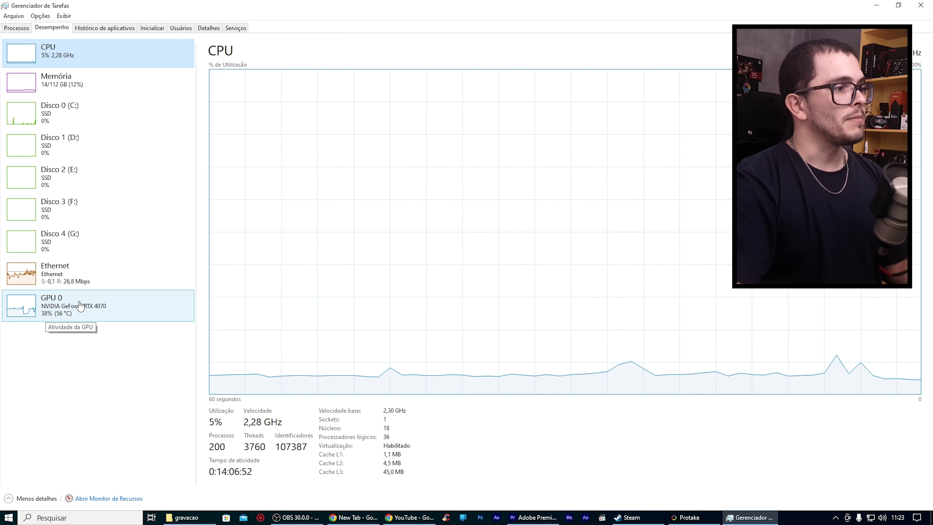
Check the GPU 0 graph in Task Manager's performance view, then minimize Task Manager.
left_click(70, 316)
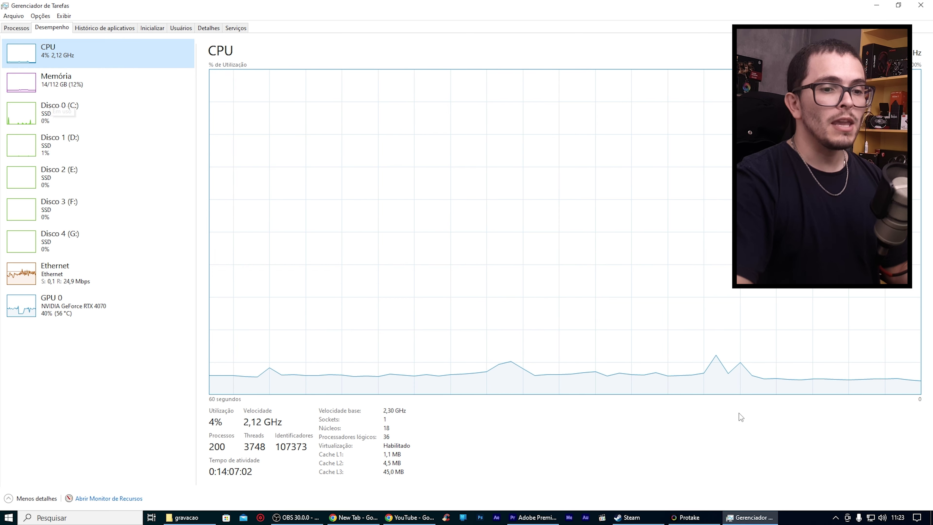
left_click(750, 517)
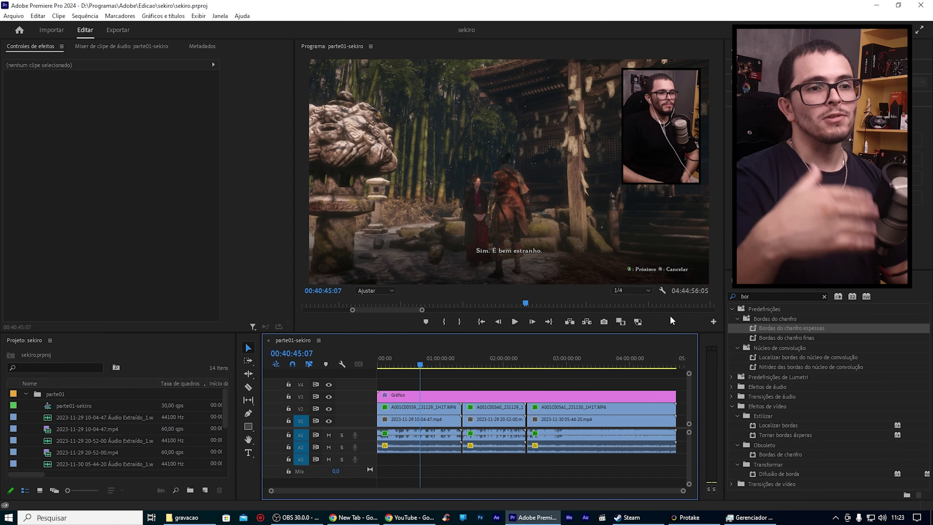